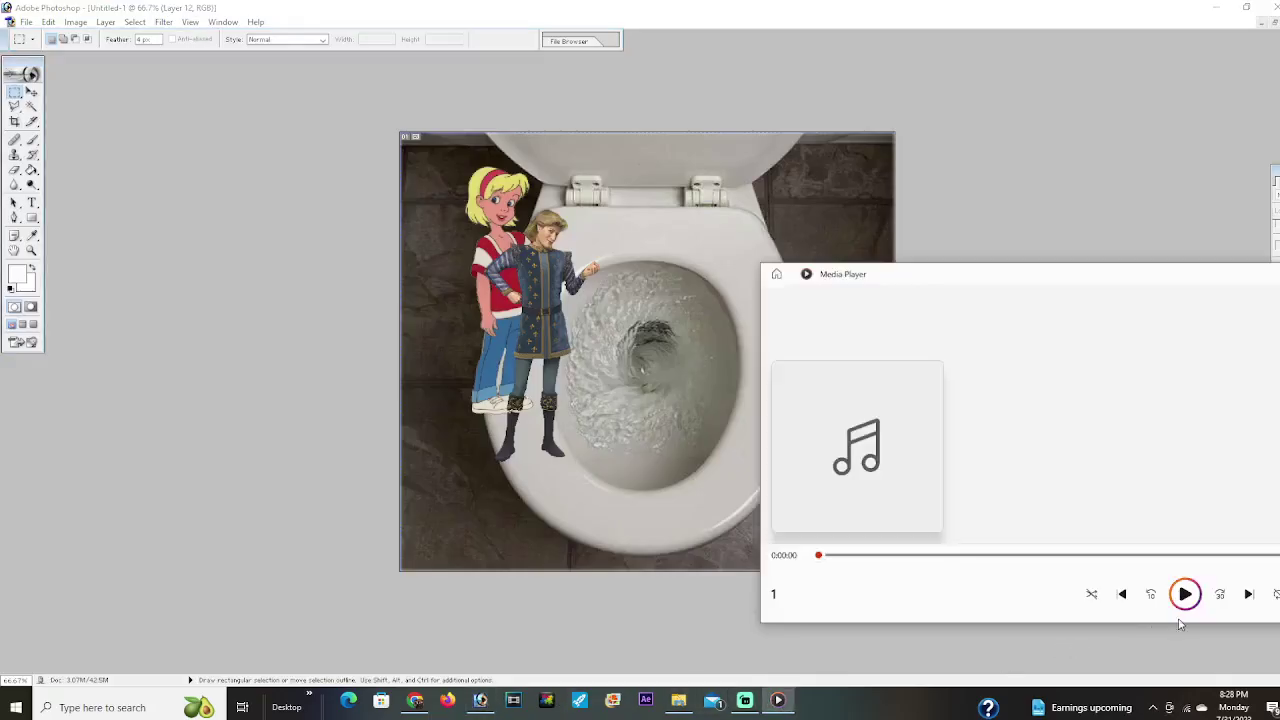
Start the background music, return to Photoshop, and switch on a layer's visibility
click(1185, 594)
click(1140, 652)
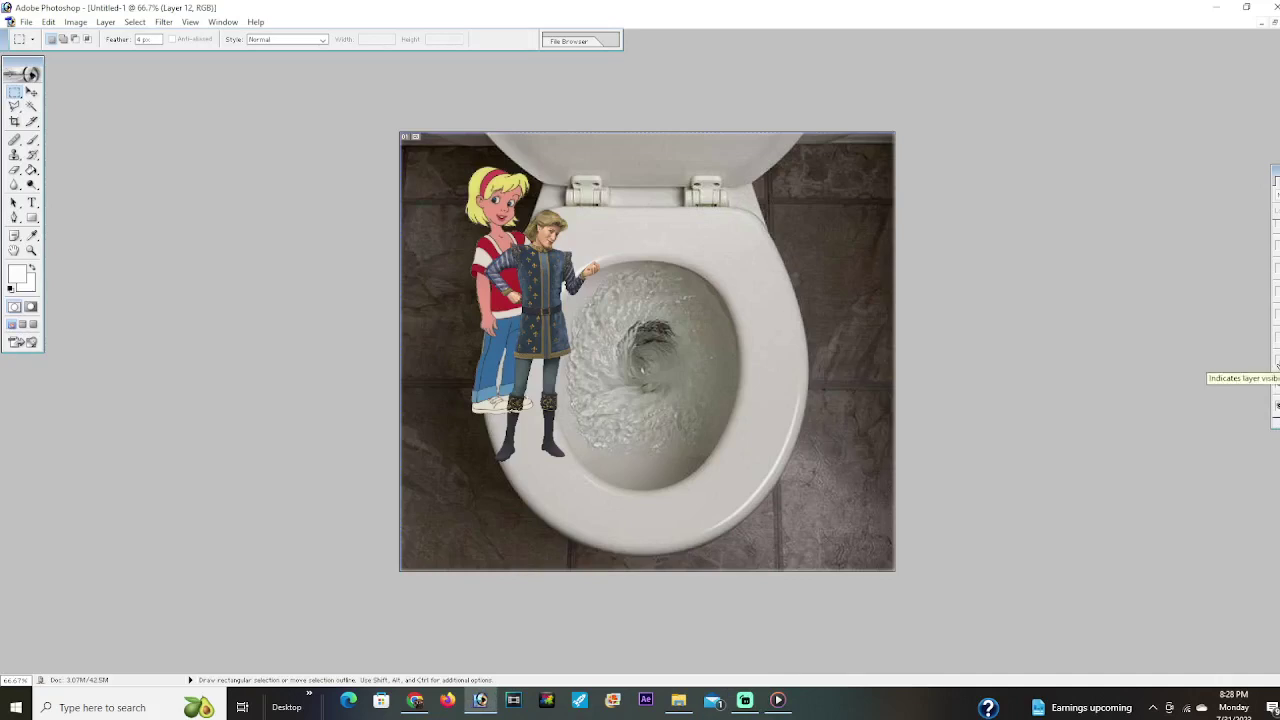
click(1277, 382)
Show the prince-in-bowl layer so the prince stands over the swirling water
click(1277, 363)
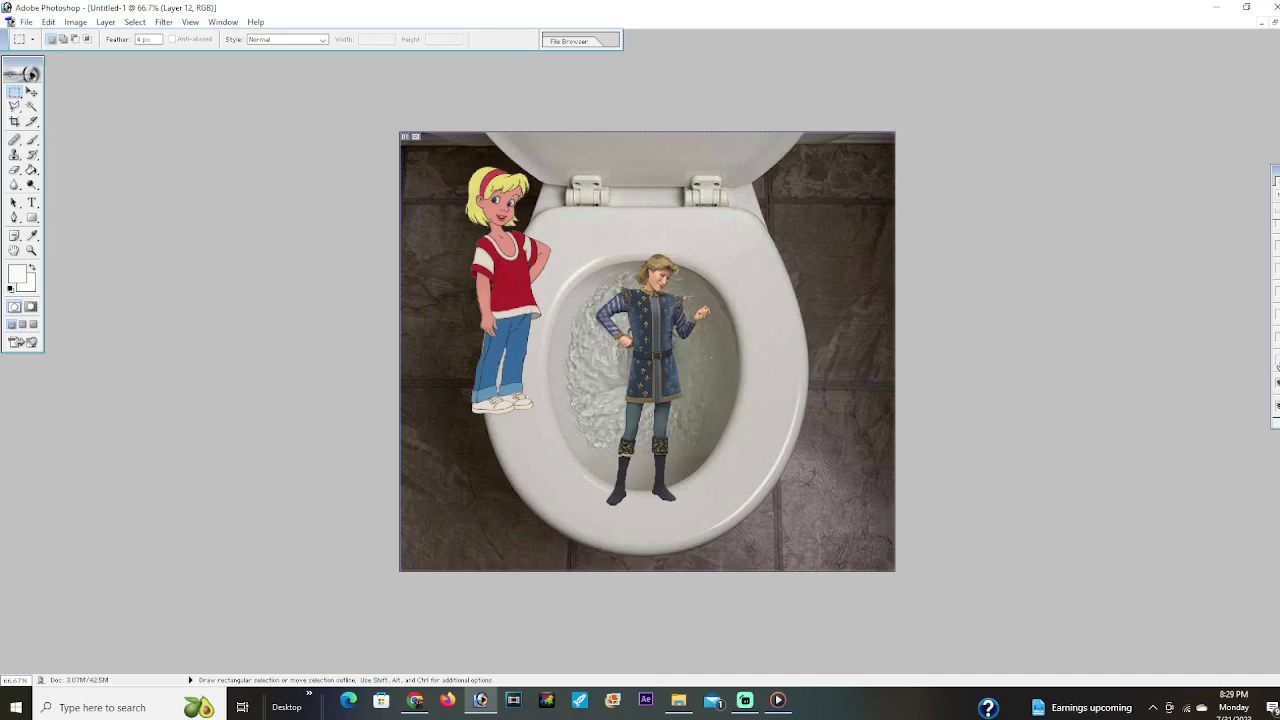
Nudge the girl layer upward to the top edge, leaving only her legs visible
key(ctrl+z)
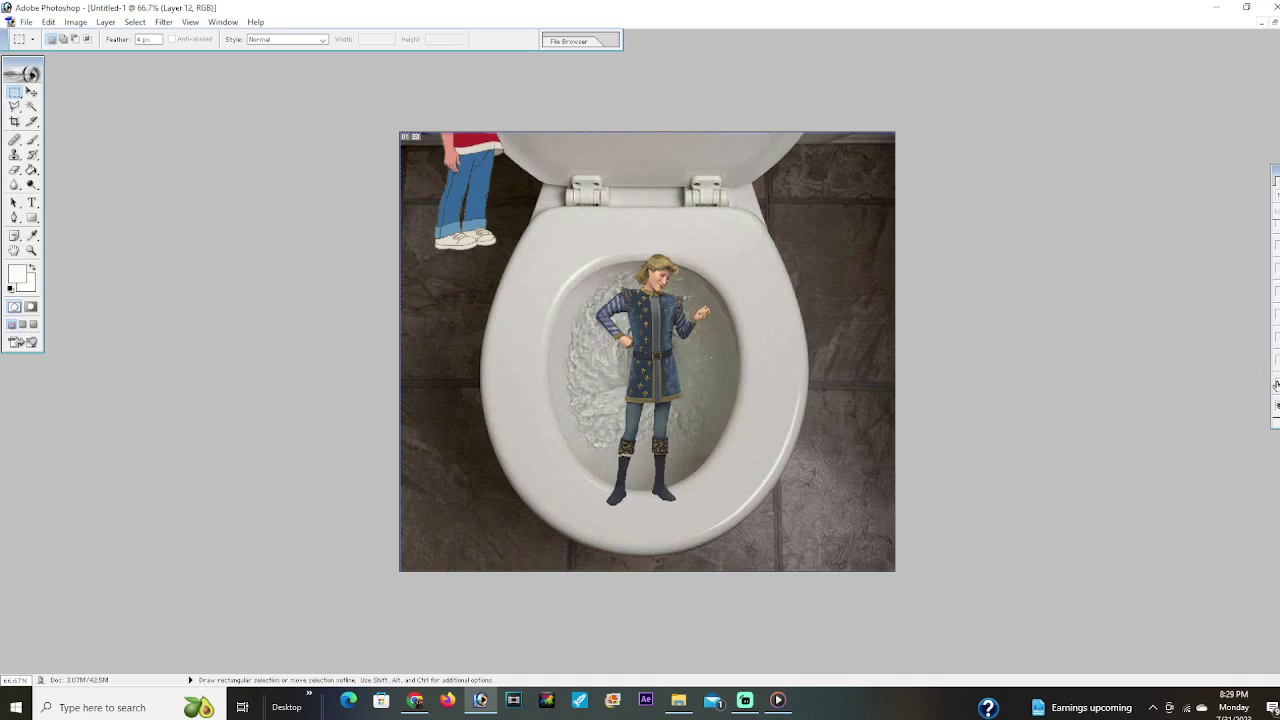
Step through the lying, rotated, upright, diagonal and faint prince frames, then hide them
click(1276, 378)
click(1276, 367)
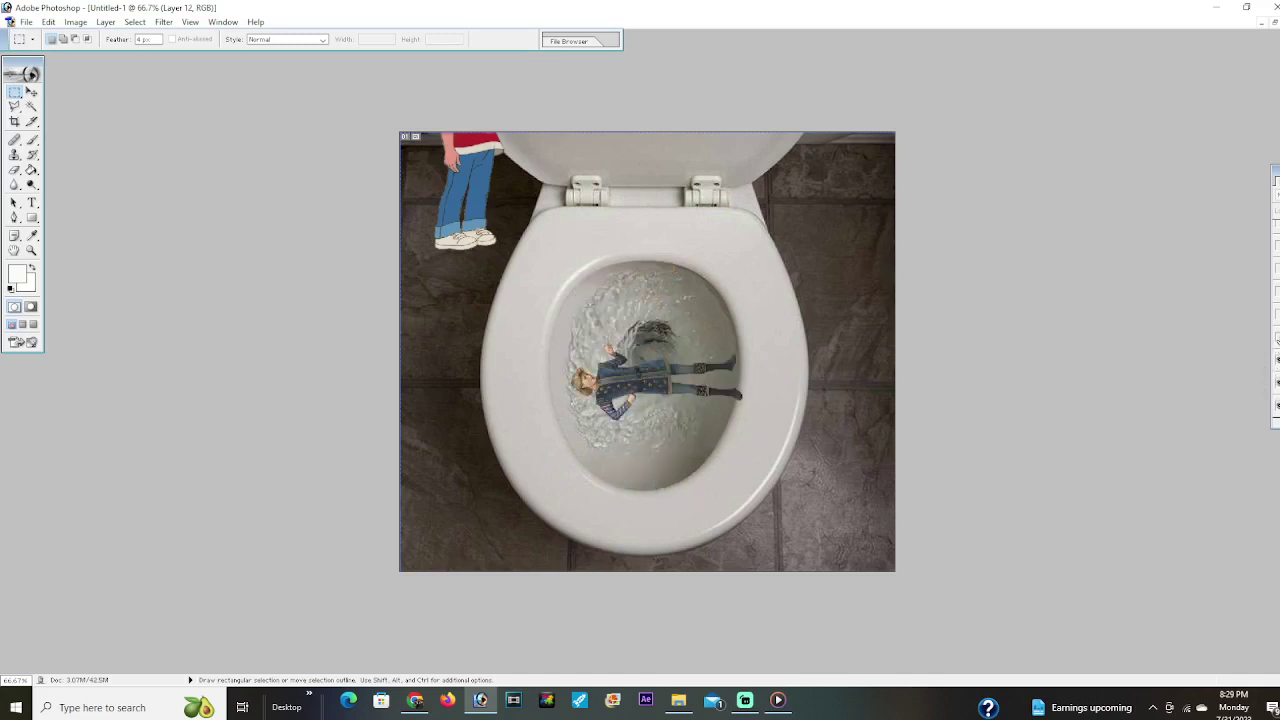
click(1277, 338)
click(1277, 314)
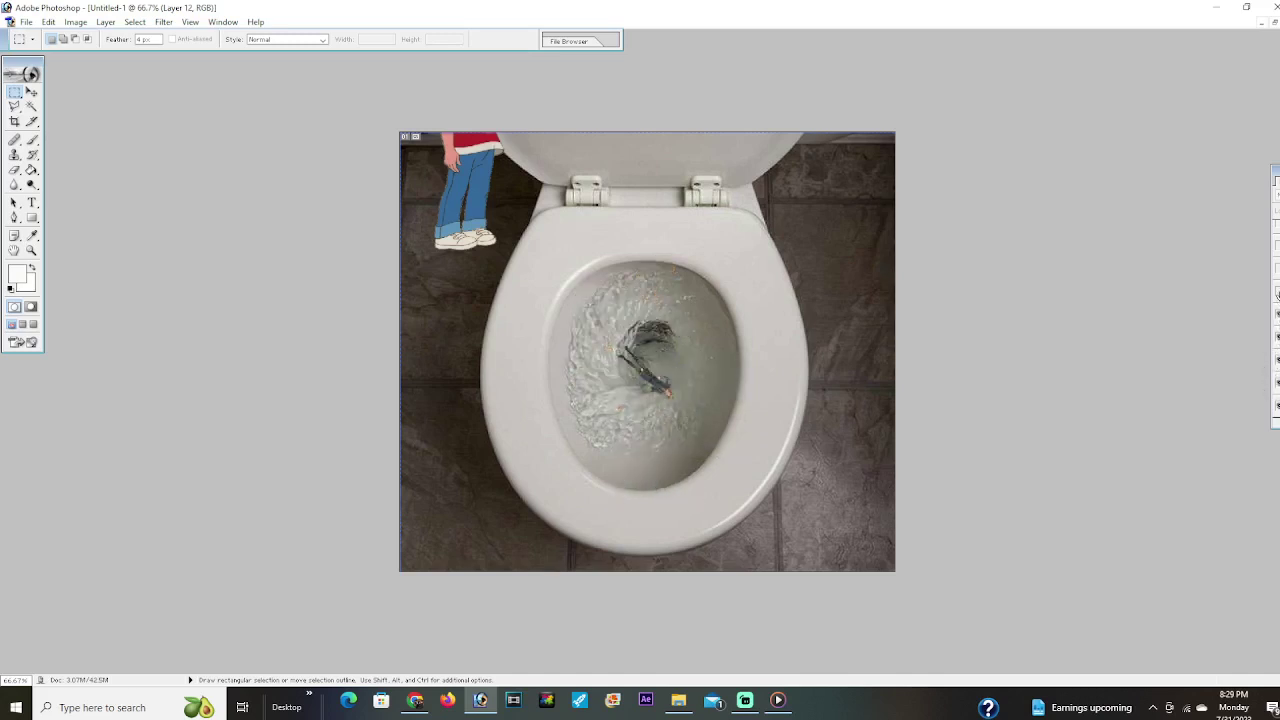
click(1277, 291)
click(1277, 267)
click(1277, 244)
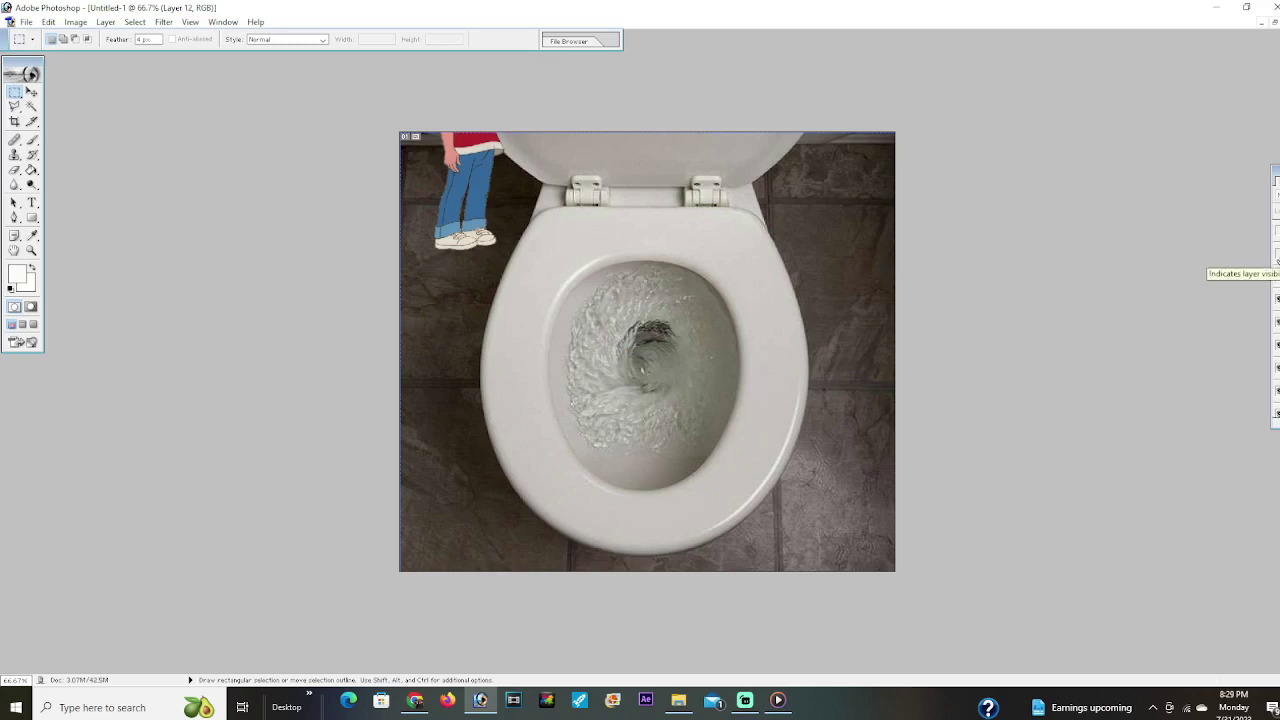
Turn on the full girl layer so she stands beside the empty bowl
click(1277, 270)
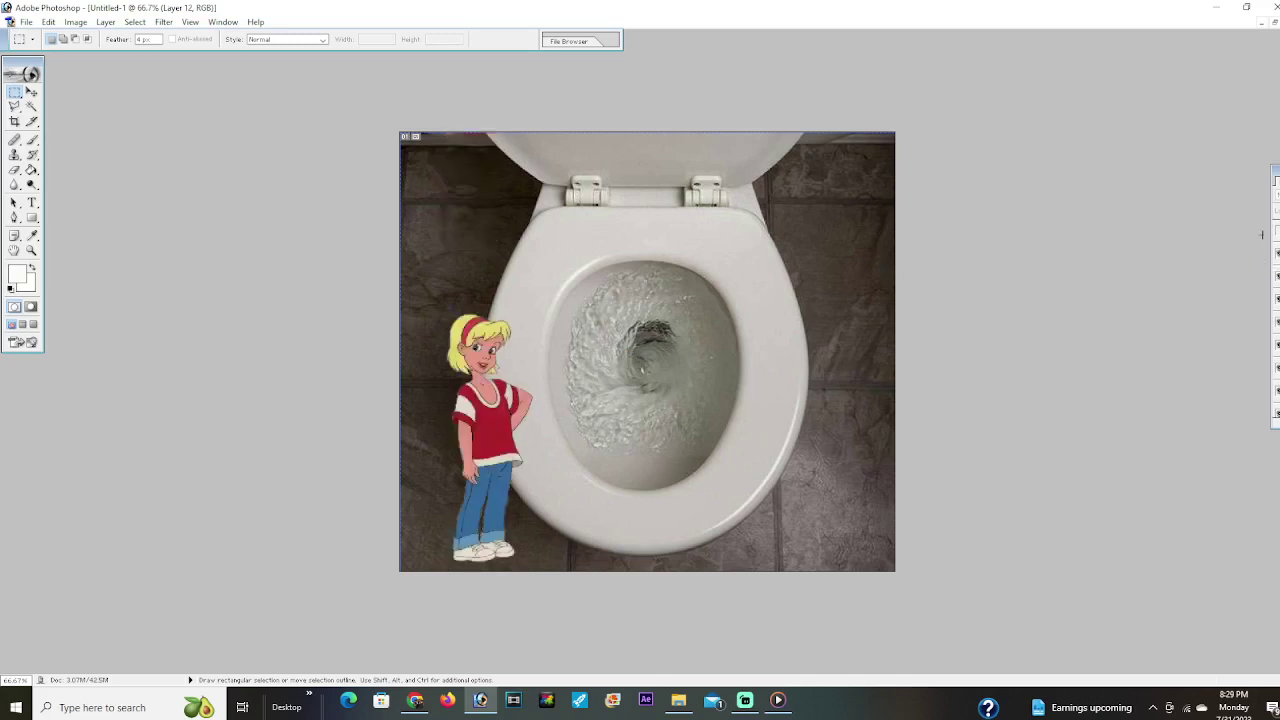